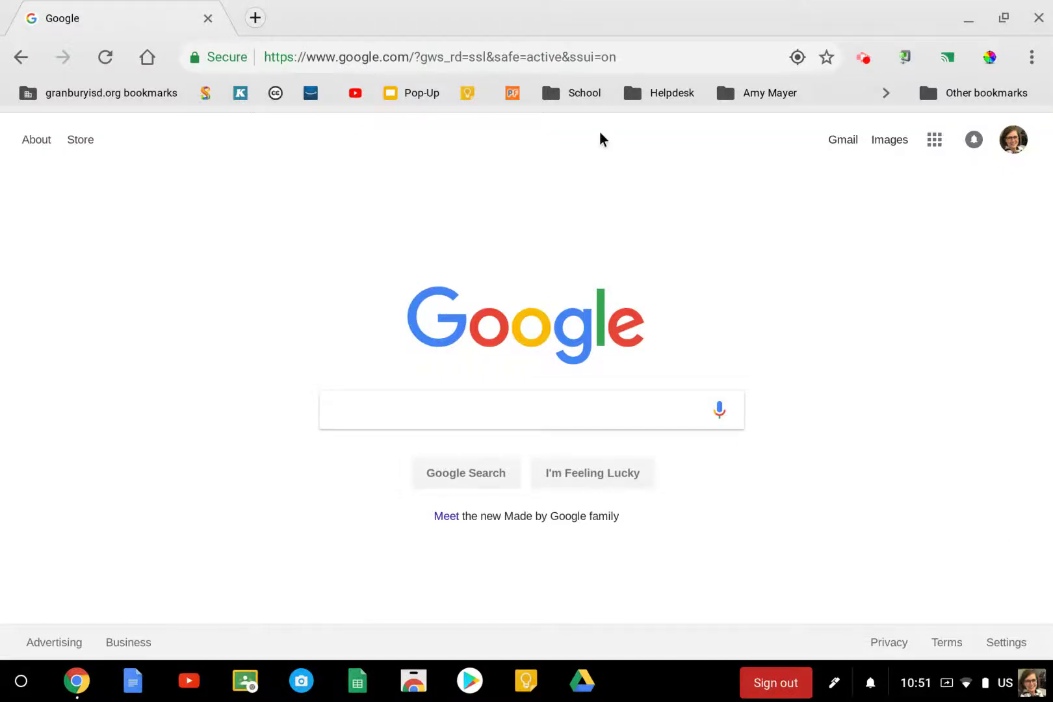
# Step: Go to sketch.io by typing 'sket' in the address bar and choosing its suggestion
pyautogui.click(578, 45)
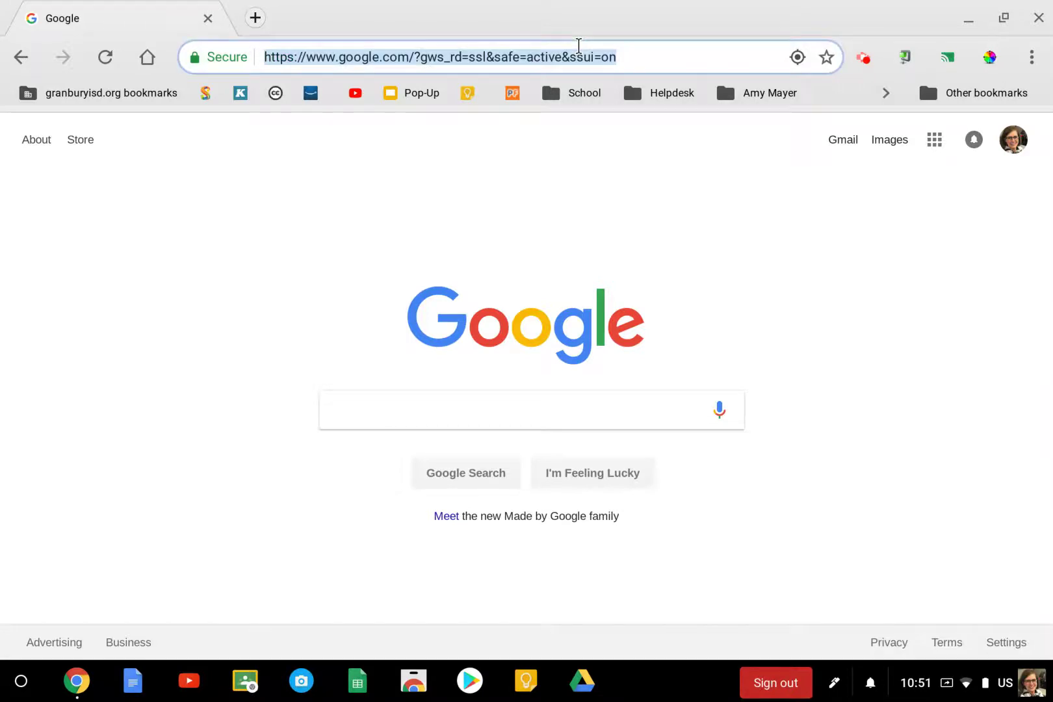
pyautogui.write('sketch.io')
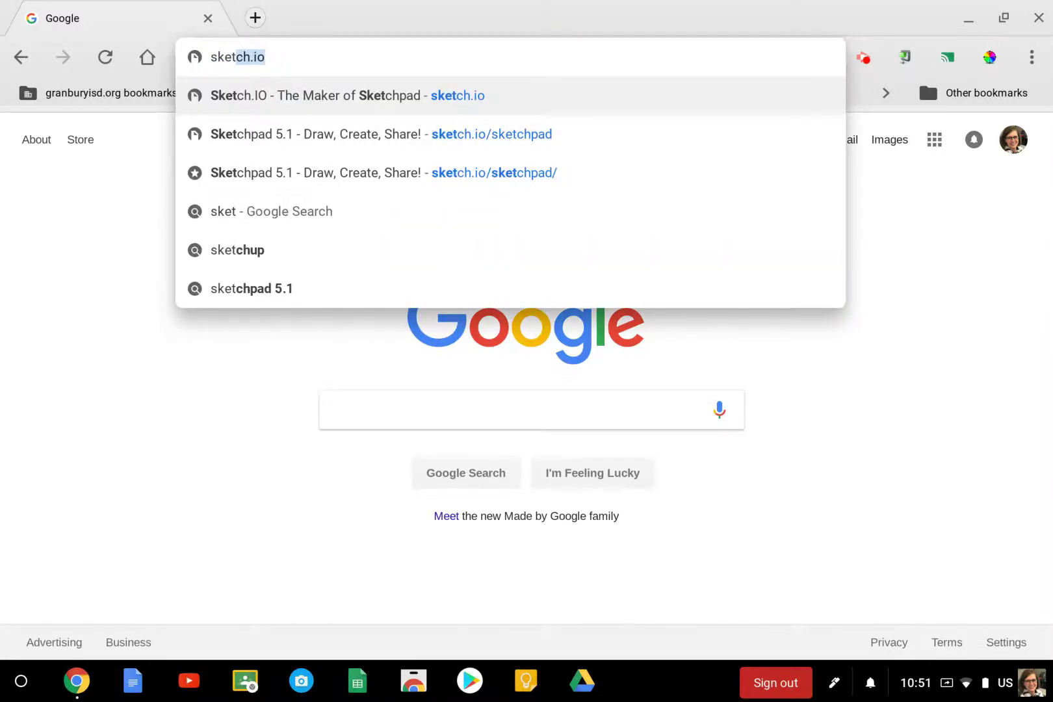
pyautogui.click(512, 81)
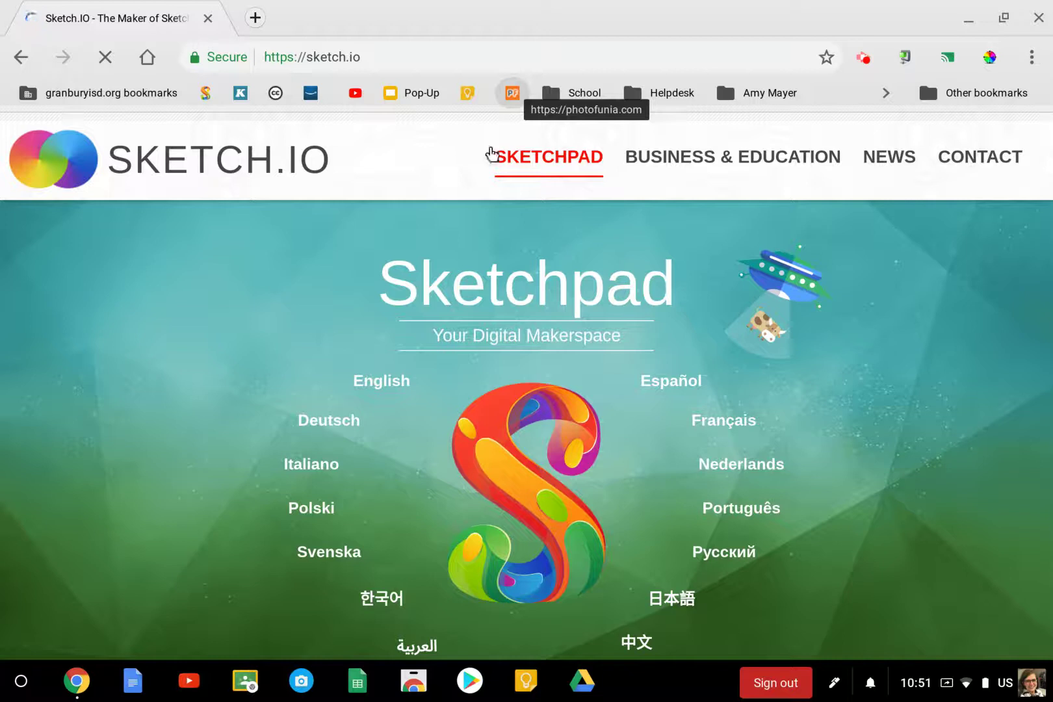
# Step: Launch the SKETCHPAD app from the sketch.io home page
pyautogui.click(489, 430)
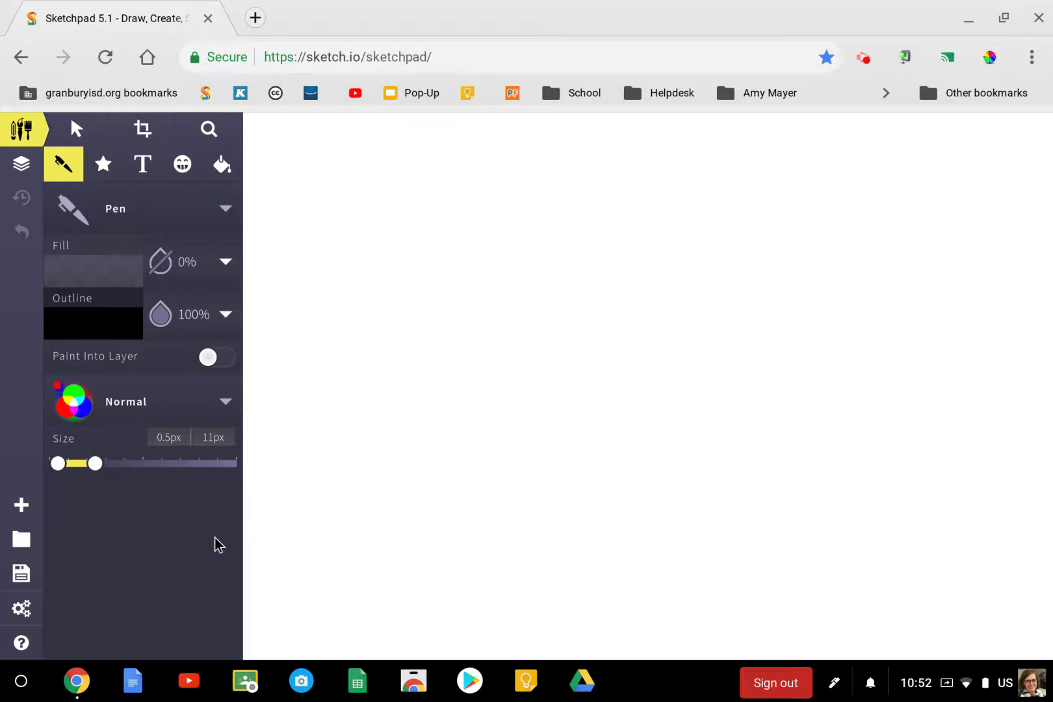
pyautogui.click(20, 609)
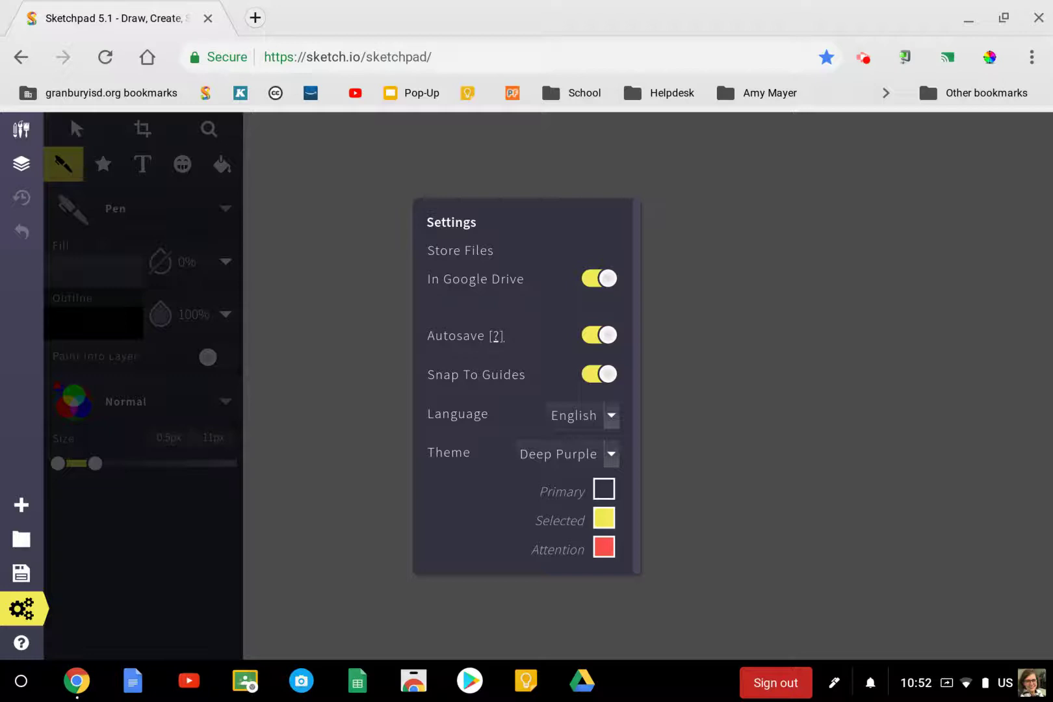
pyautogui.click(732, 328)
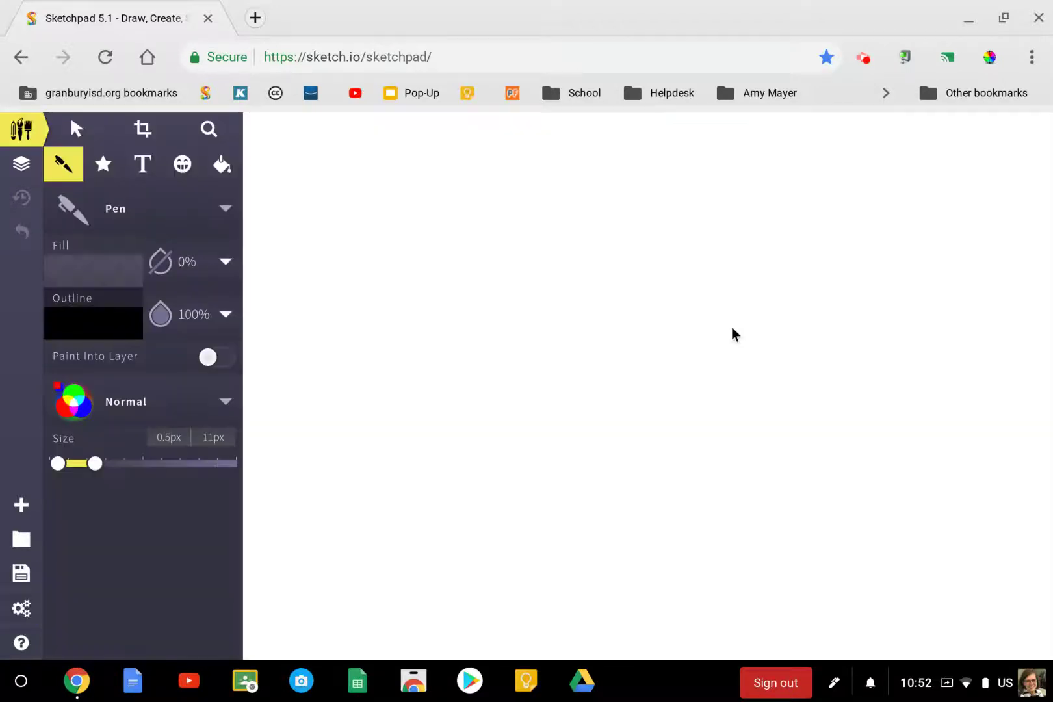
# Step: Load the Supply Demand sketch from the saved gallery, then reopen the gallery
pyautogui.click(10, 544)
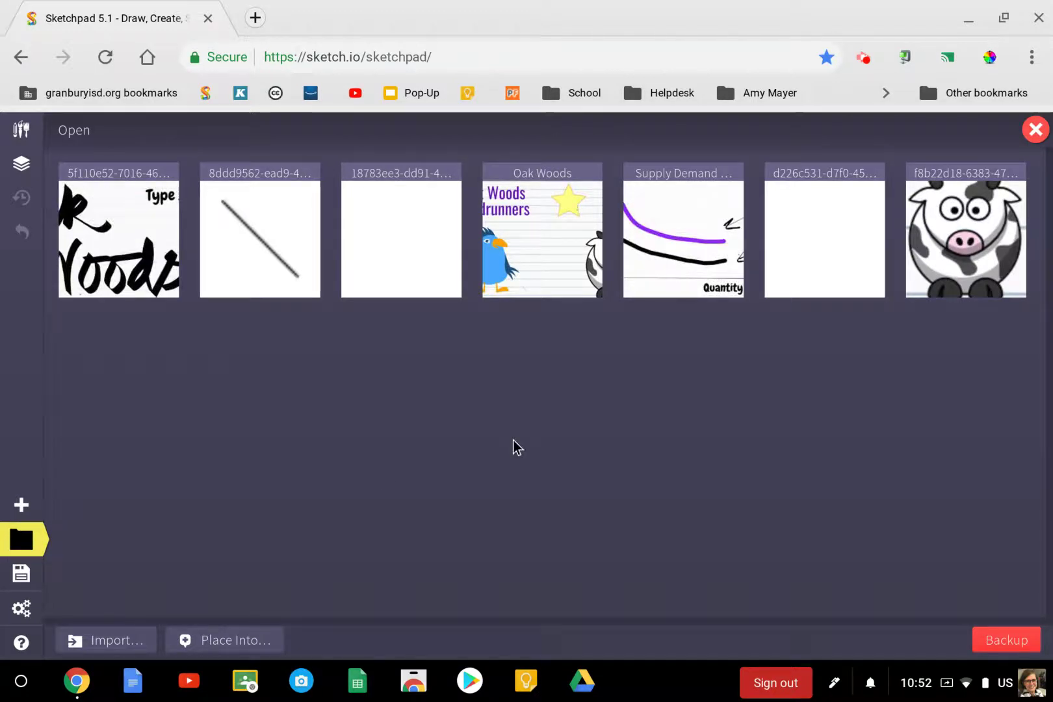
pyautogui.click(663, 262)
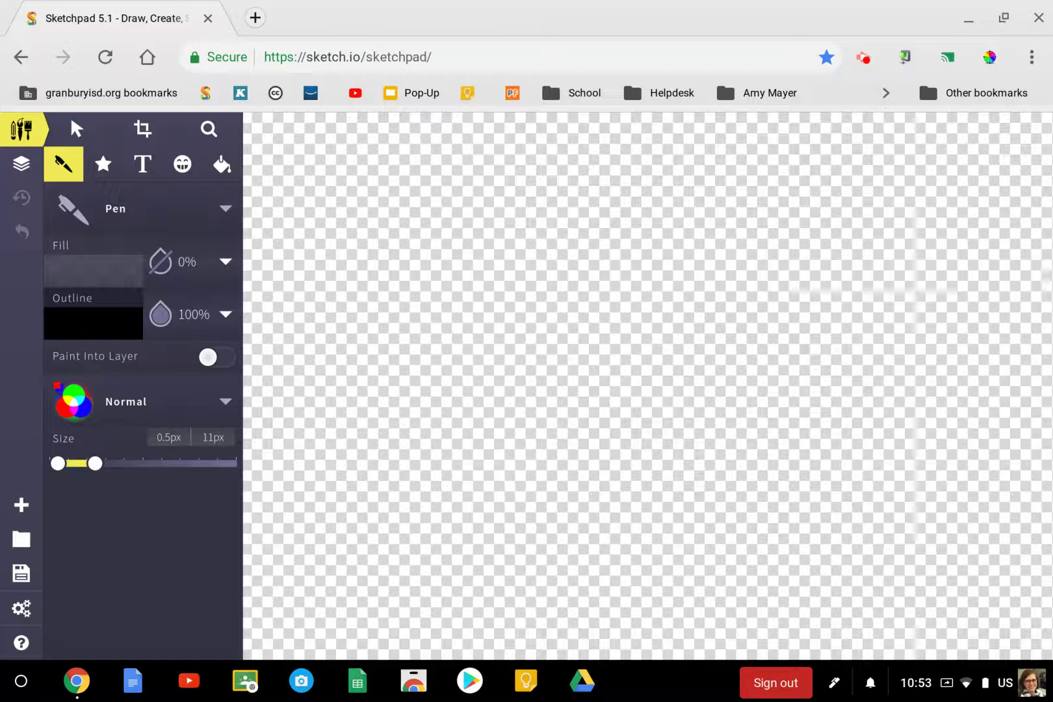
pyautogui.click(15, 540)
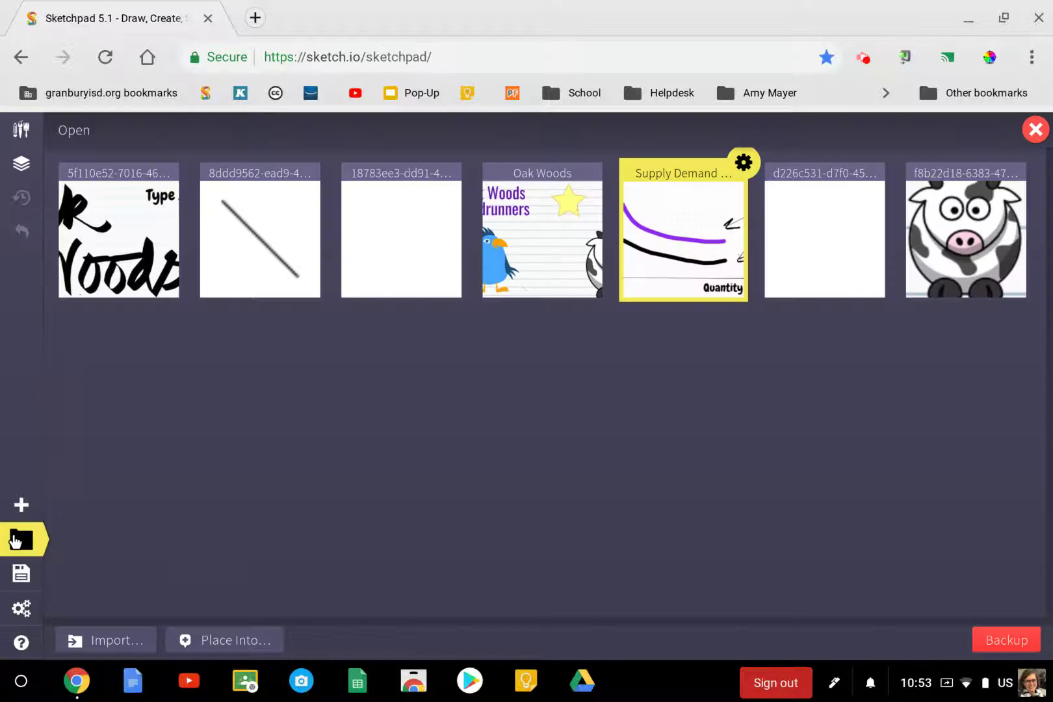
pyautogui.click(707, 255)
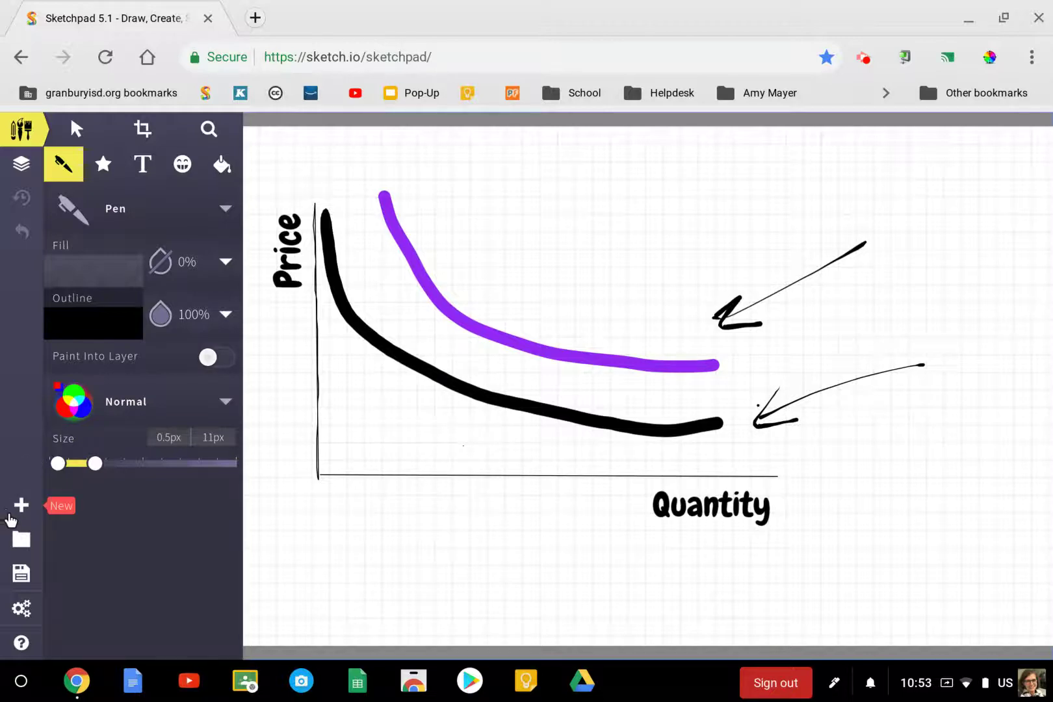
pyautogui.click(13, 541)
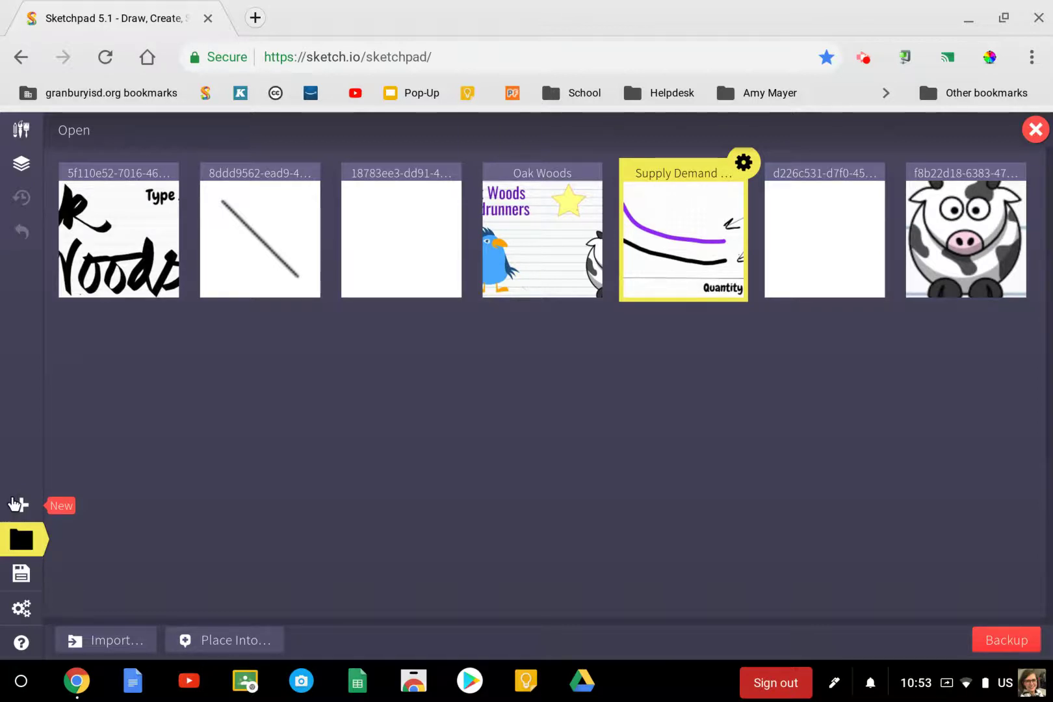
# Step: Create a new 1366 × 592 px document using the Lined paper template
pyautogui.click(14, 504)
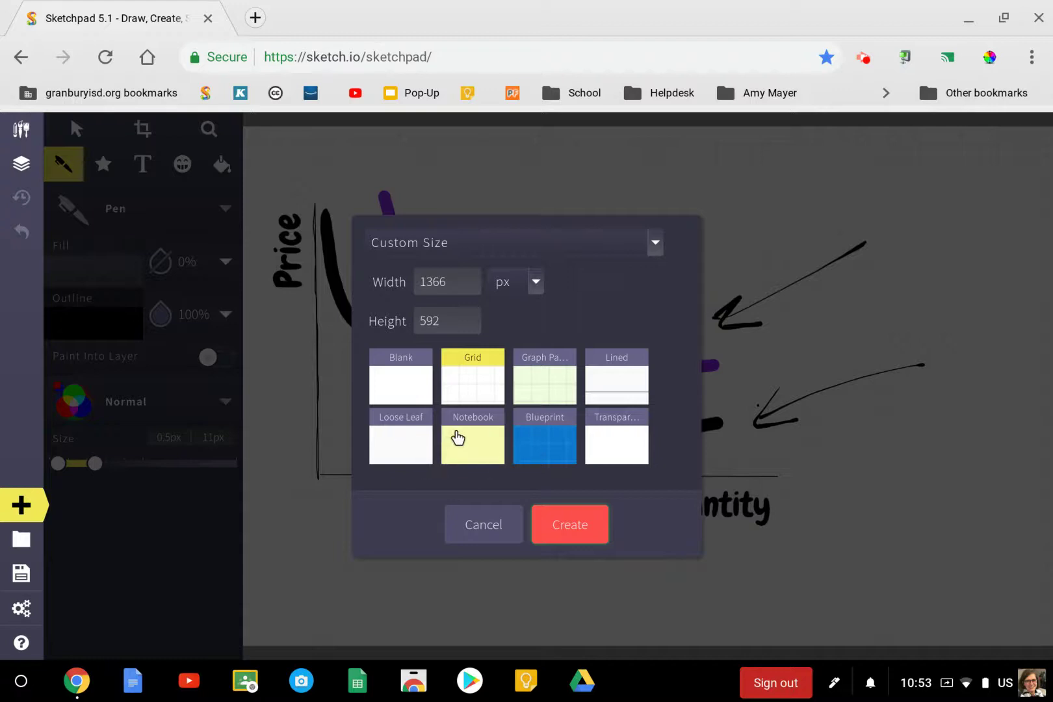
pyautogui.click(614, 378)
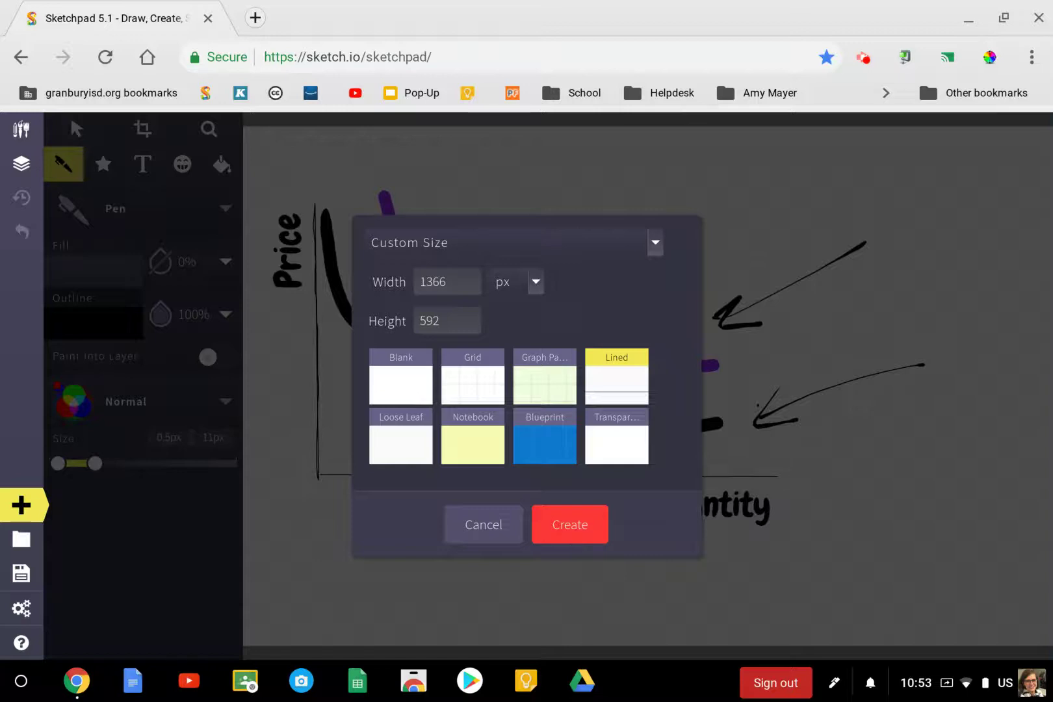
pyautogui.click(576, 535)
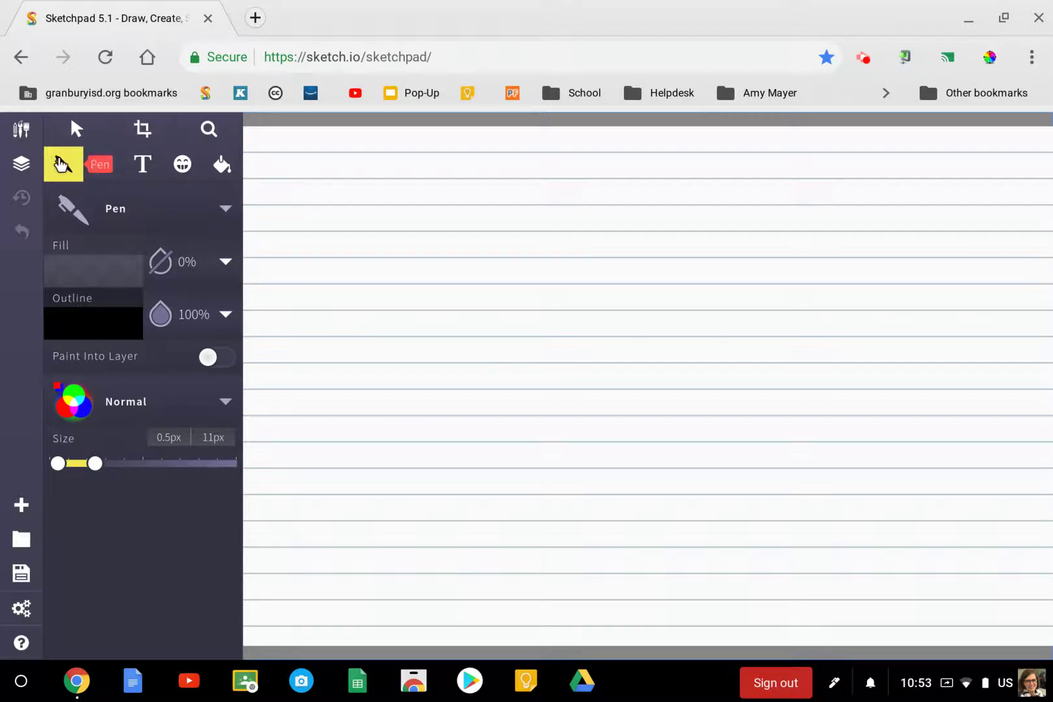
# Step: Switch to the Crayon brush and draw a black wavy squiggle across the canvas middle
pyautogui.click(215, 209)
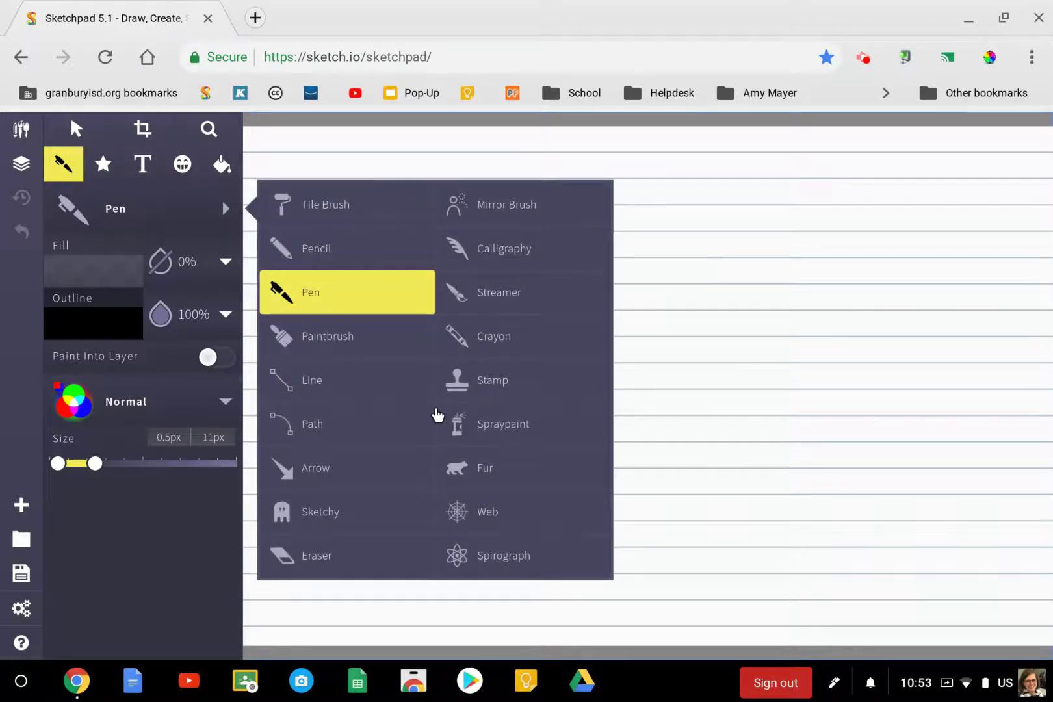
pyautogui.click(473, 337)
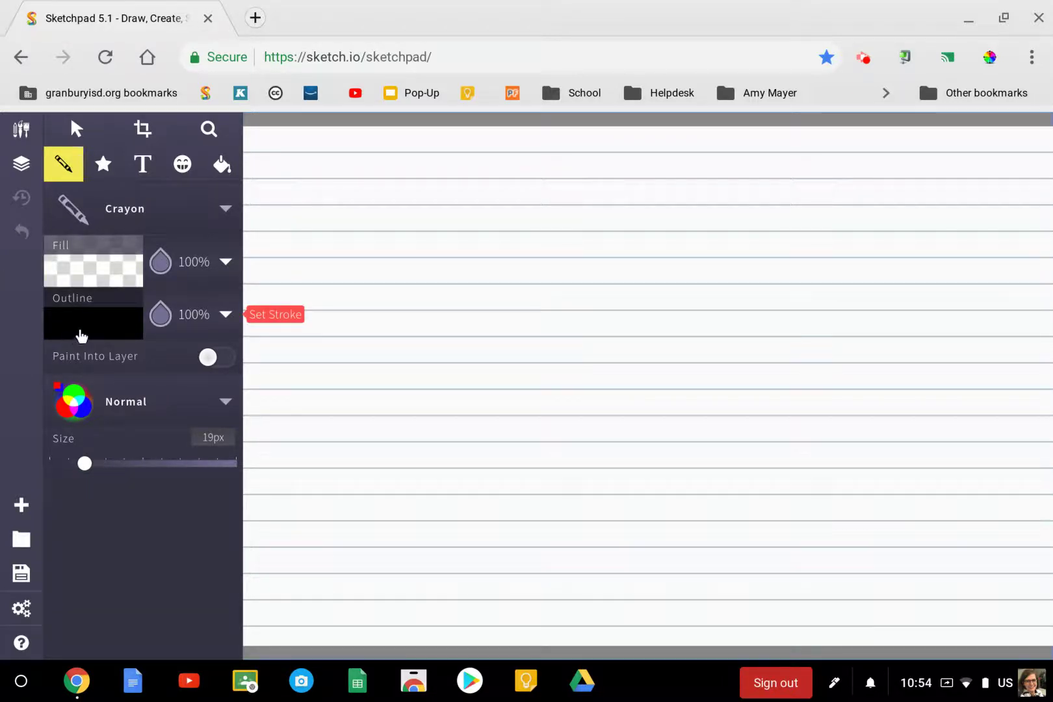
pyautogui.click(458, 291)
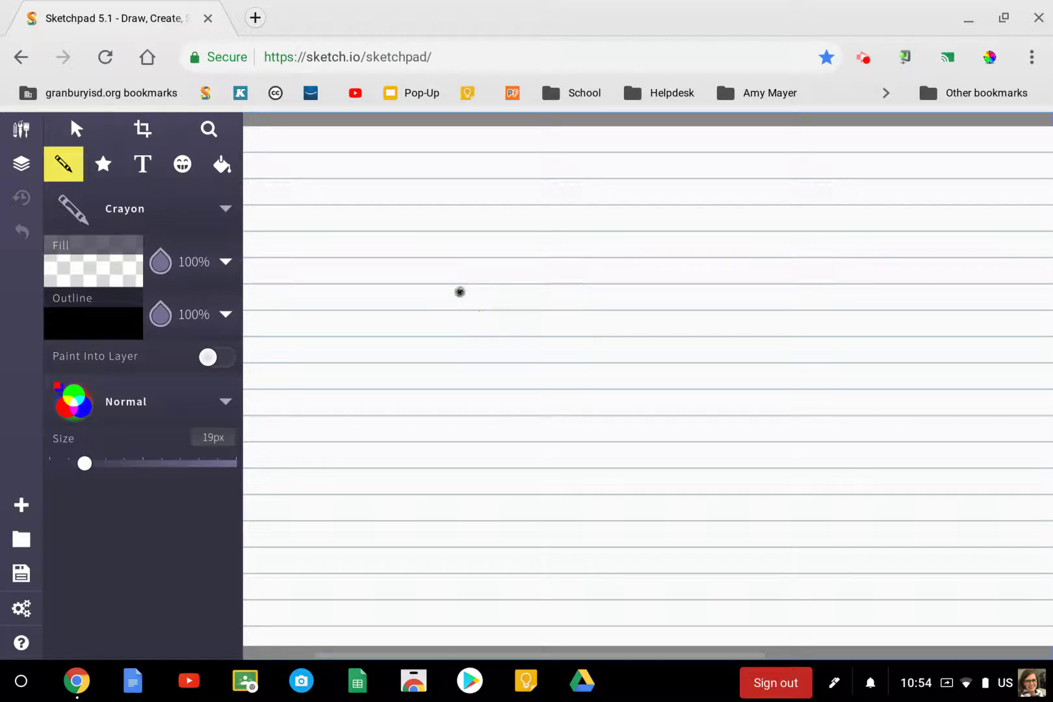
pyautogui.moveTo(459, 292)
pyautogui.mouseDown()
pyautogui.moveTo(429, 344)
pyautogui.moveTo(434, 369)
pyautogui.moveTo(501, 431)
pyautogui.moveTo(618, 392)
pyautogui.moveTo(621, 320)
pyautogui.moveTo(693, 345)
pyautogui.moveTo(720, 429)
pyautogui.moveTo(825, 482)
pyautogui.moveTo(862, 426)
pyautogui.mouseUp()
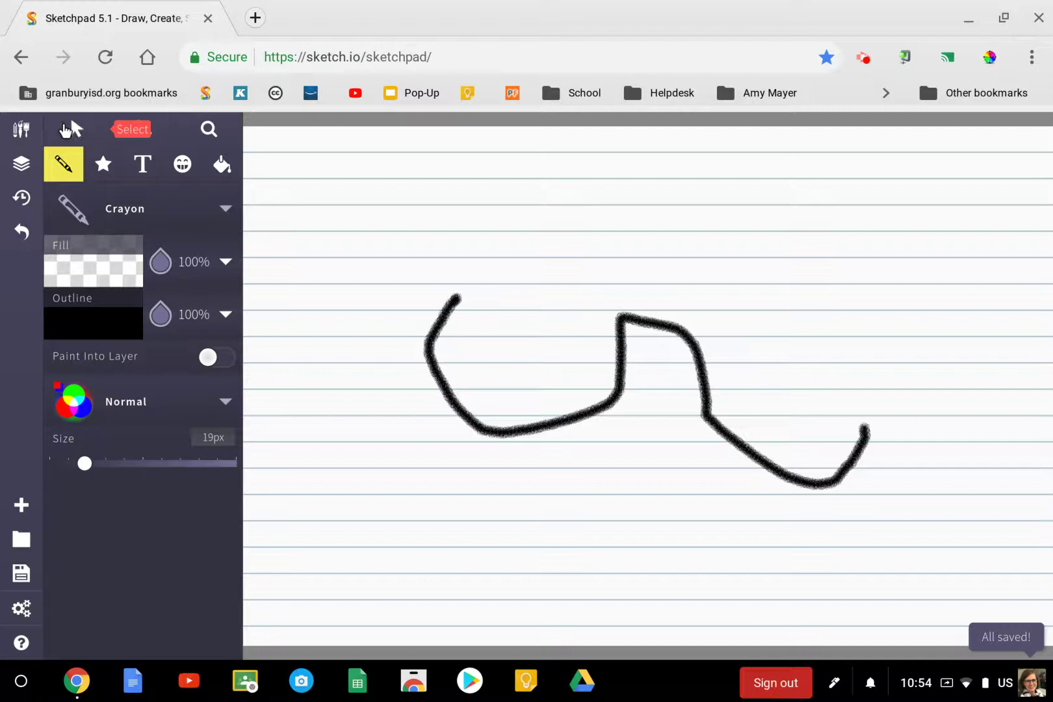
# Step: Nudge the squiggle slightly left, then add the text 'jhkl;' above it
pyautogui.click(68, 128)
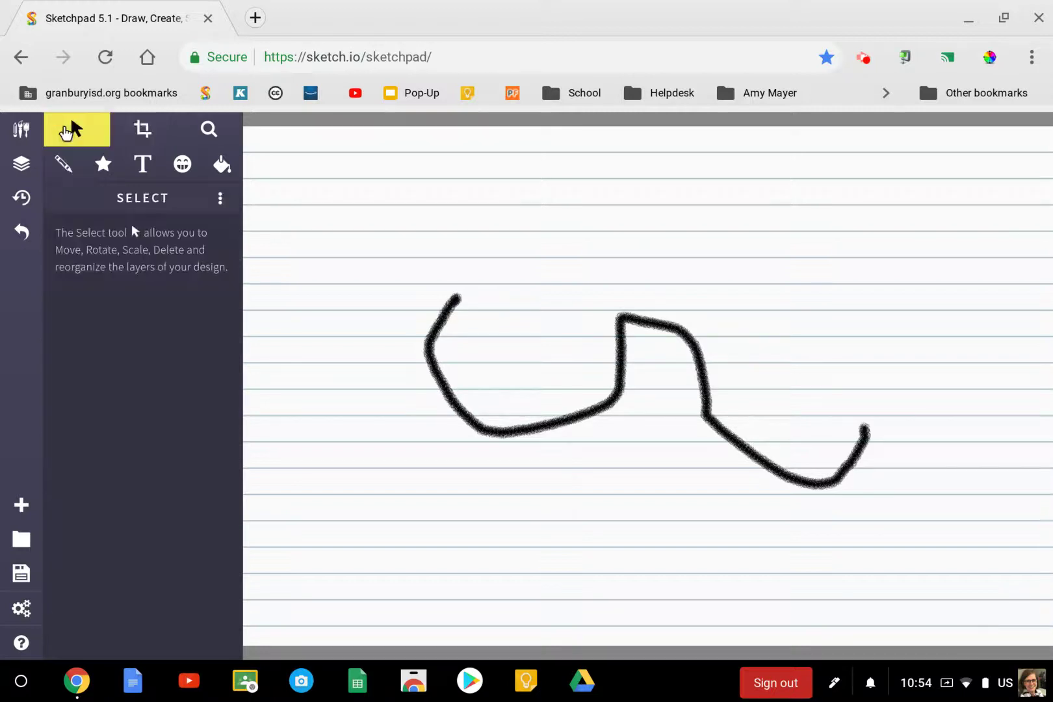
pyautogui.moveTo(678, 328)
pyautogui.mouseDown()
pyautogui.moveTo(638, 277)
pyautogui.moveTo(619, 323)
pyautogui.moveTo(701, 380)
pyautogui.moveTo(740, 358)
pyautogui.moveTo(722, 347)
pyautogui.moveTo(742, 344)
pyautogui.moveTo(657, 329)
pyautogui.mouseUp()
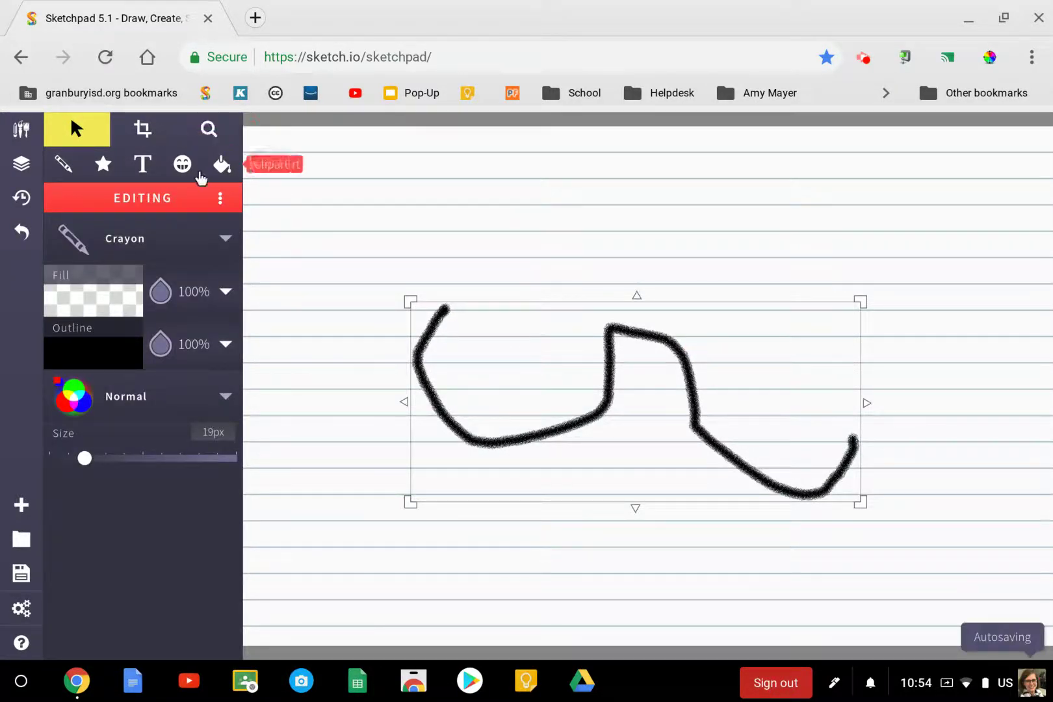
pyautogui.click(138, 164)
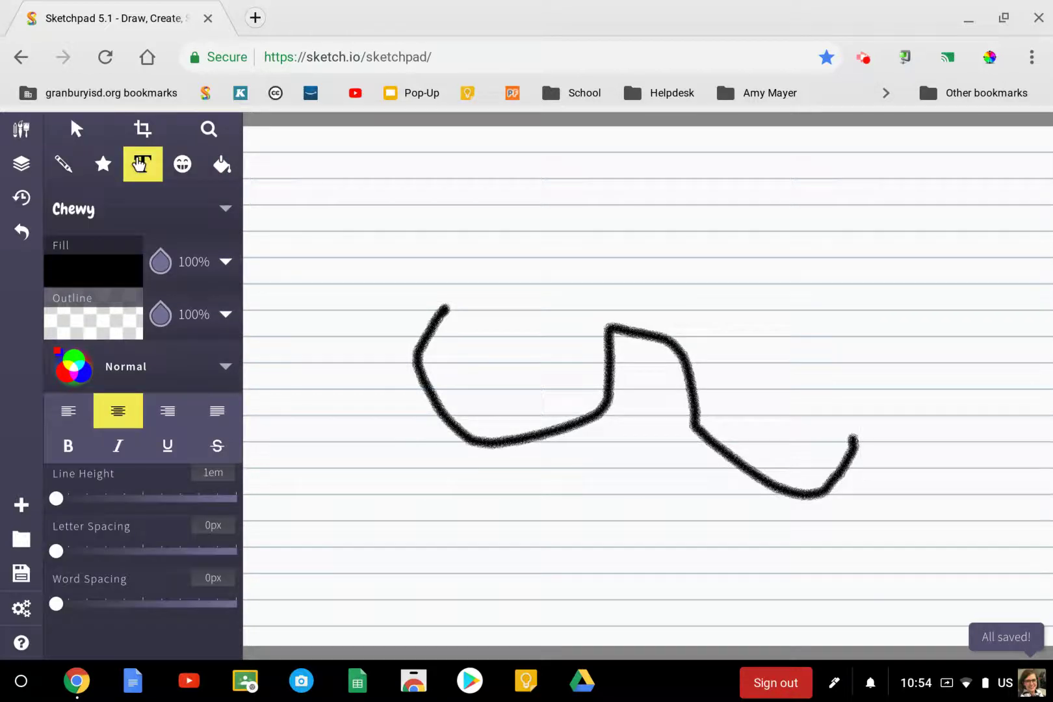
pyautogui.click(554, 227)
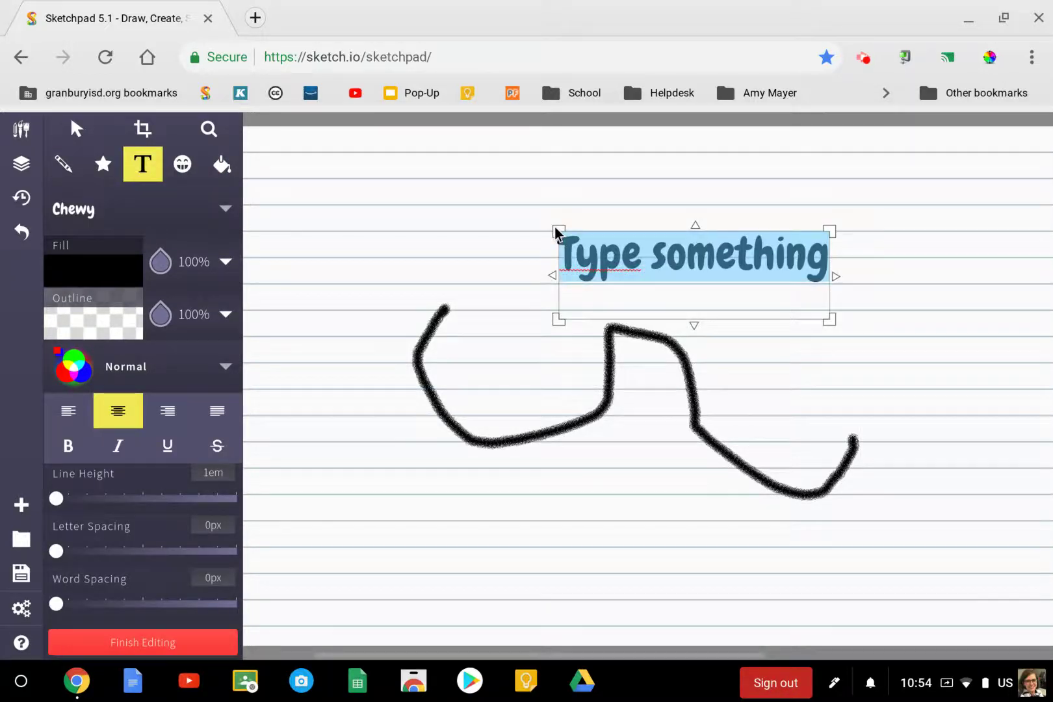
pyautogui.write('jhkl;')
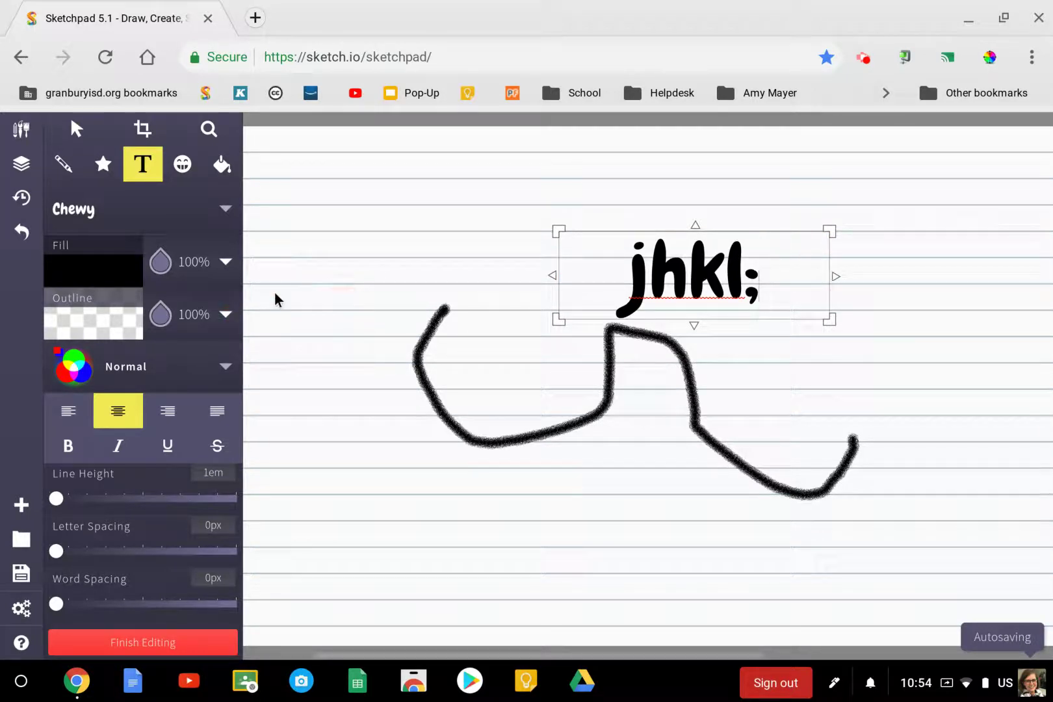
# Step: Draw a large gray star at the upper left and undo a stray small star
pyautogui.click(98, 166)
pyautogui.click(410, 214)
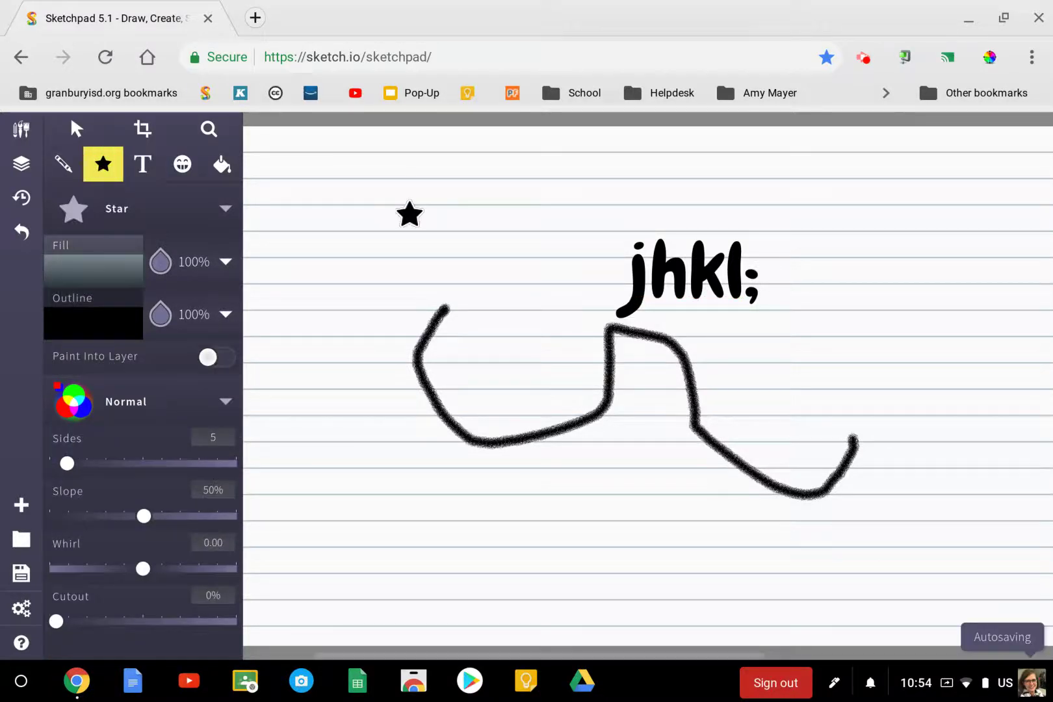
pyautogui.moveTo(410, 215); pyautogui.dragTo(456, 263)
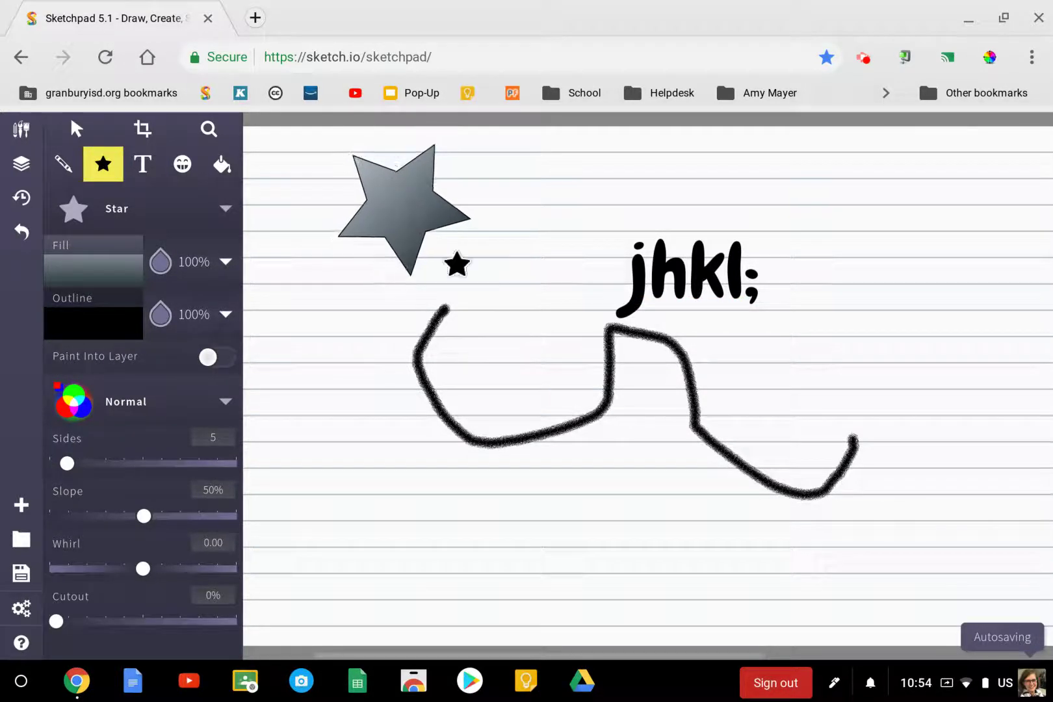
pyautogui.click(214, 208)
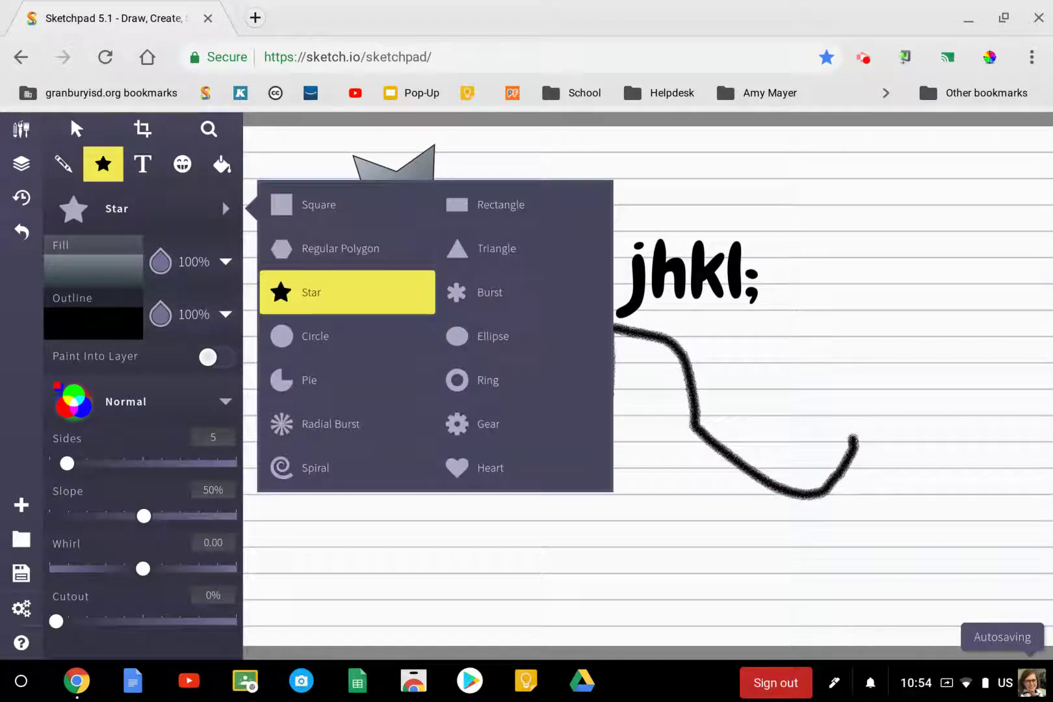
pyautogui.press('Escape')
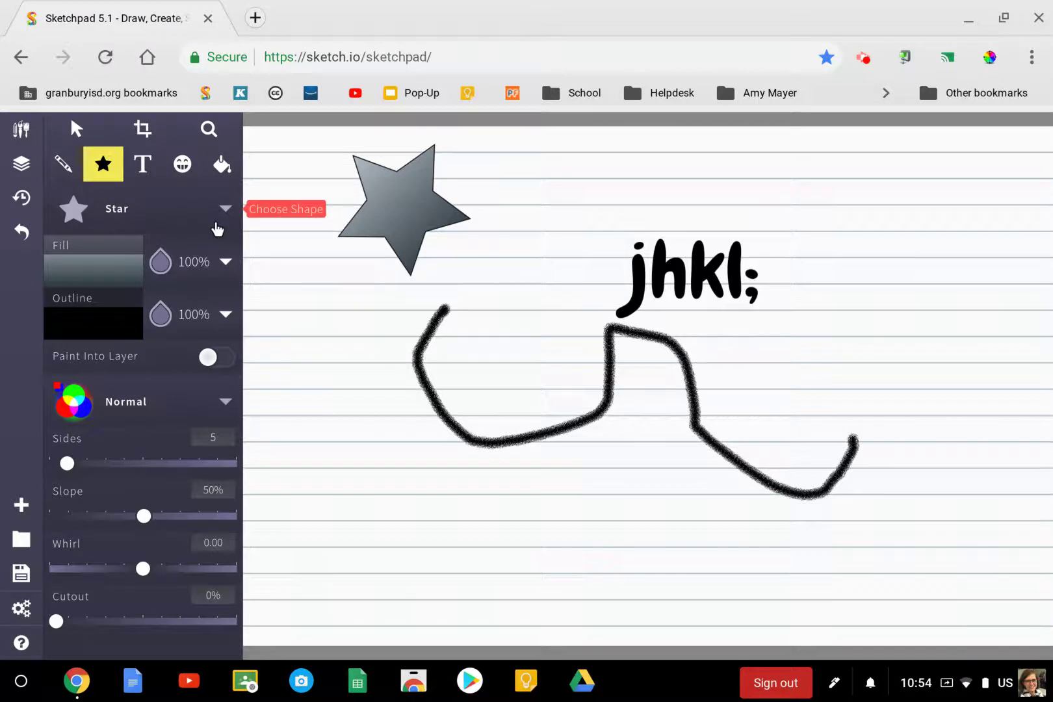
pyautogui.moveTo(335, 294); pyautogui.dragTo(349, 312)
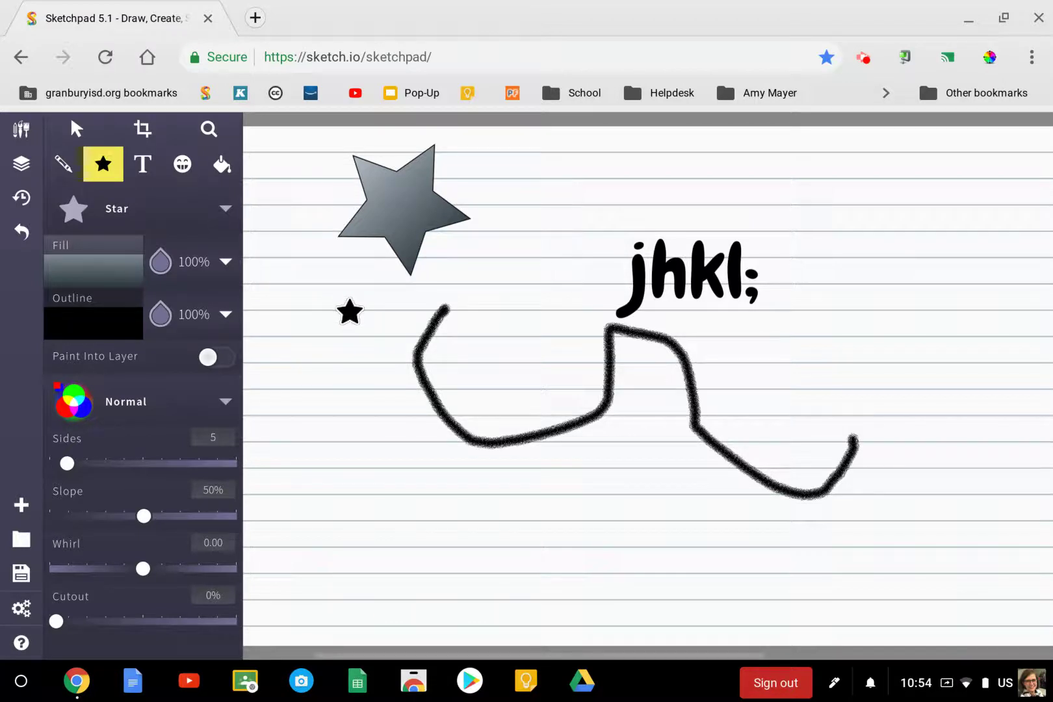
pyautogui.hotkey('ctrl', 'z')
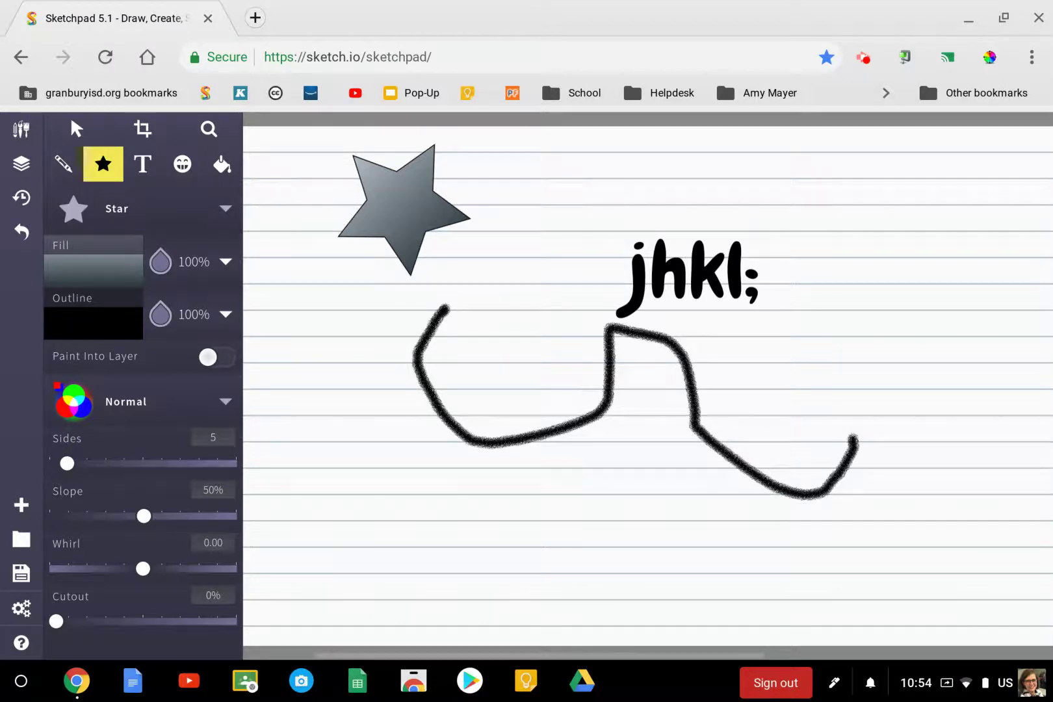